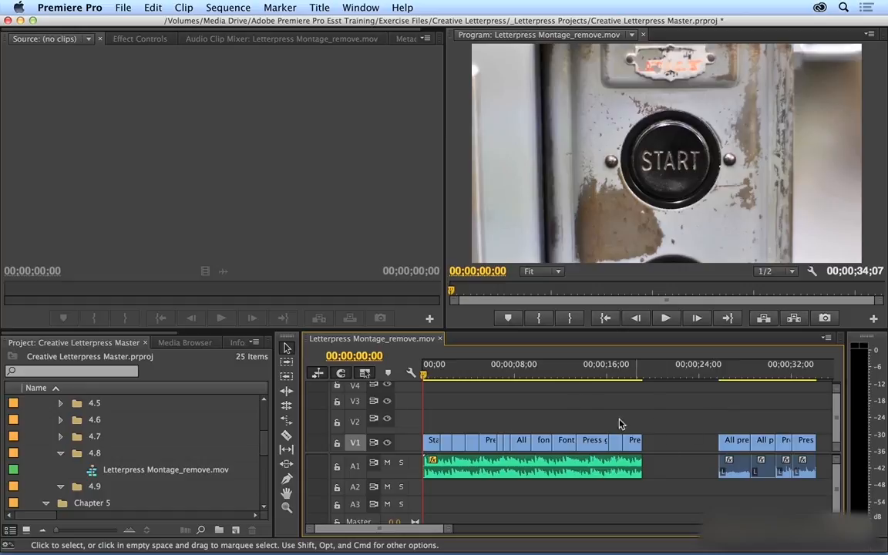
Step: Play the montage sequence from the start and park the playhead at 00;00;14;26 over the green ink shot
key("space")
left_click(569, 378)
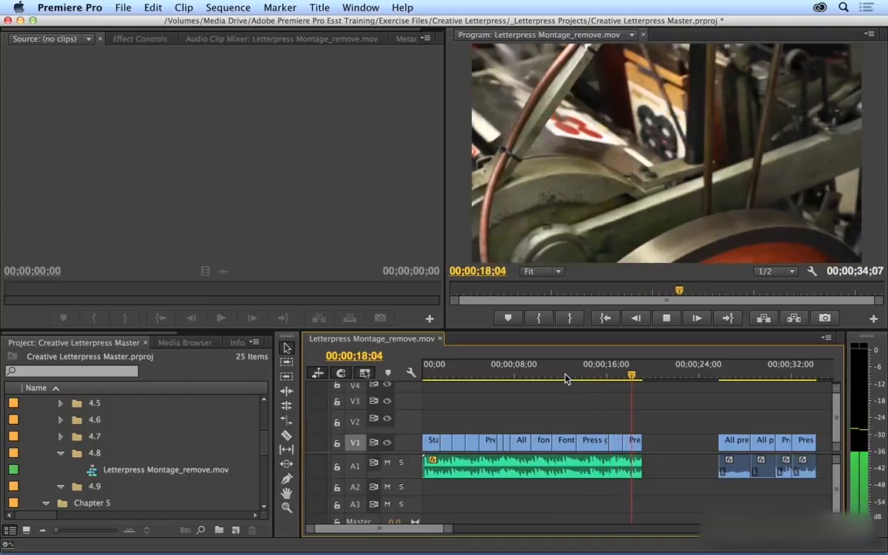
left_click(593, 375)
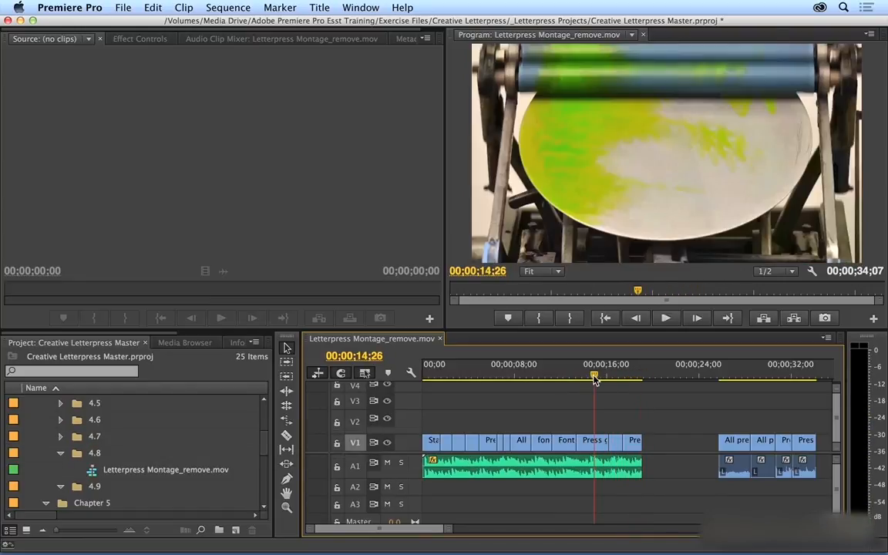
Step: Delete the Press green ink application clip from V1 without closing the gap, and undo the deletion
left_click(598, 445)
key("Delete")
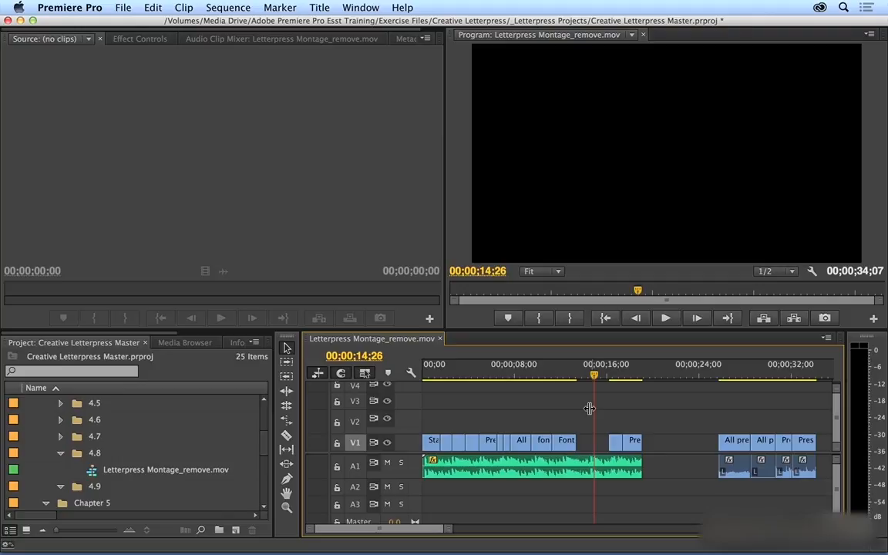
key("super+z")
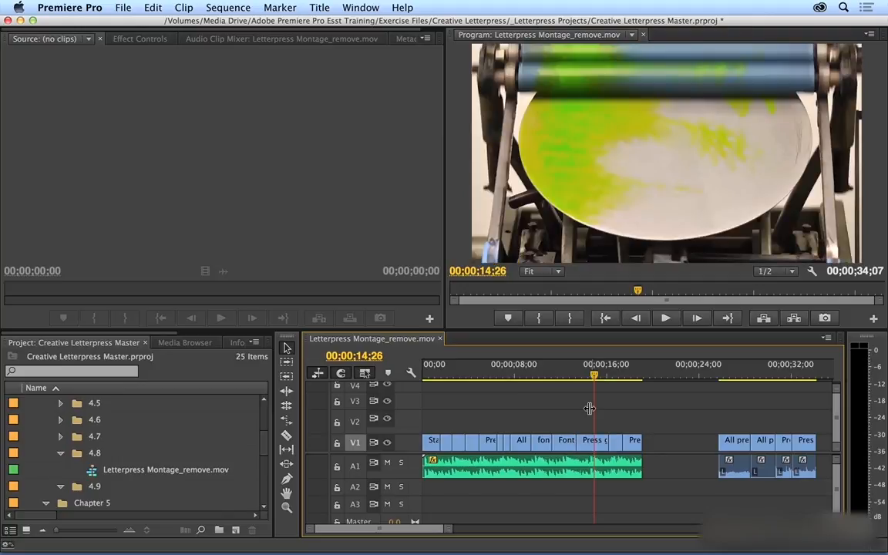
Step: Ripple delete the Press green ink application clip together with the clip after it on V1, and undo the removal
left_click(599, 439)
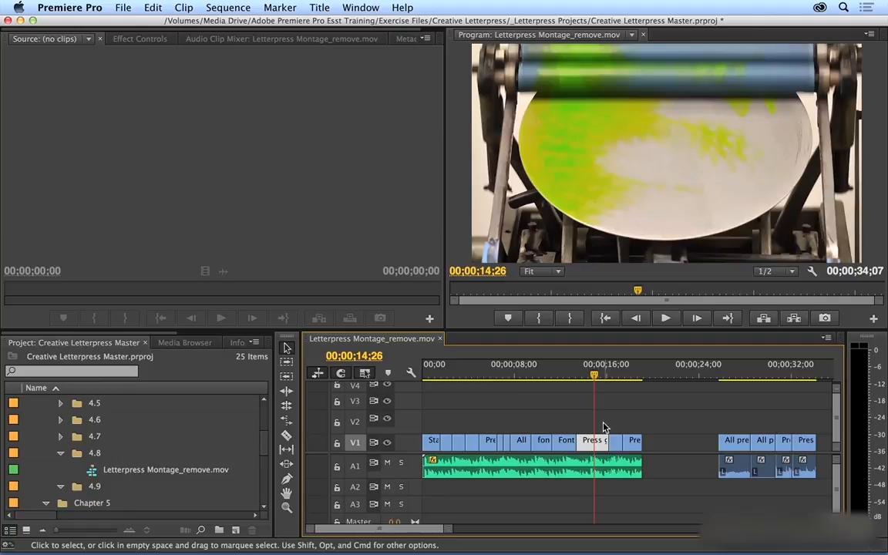
left_click_drag(590, 416, 615, 439)
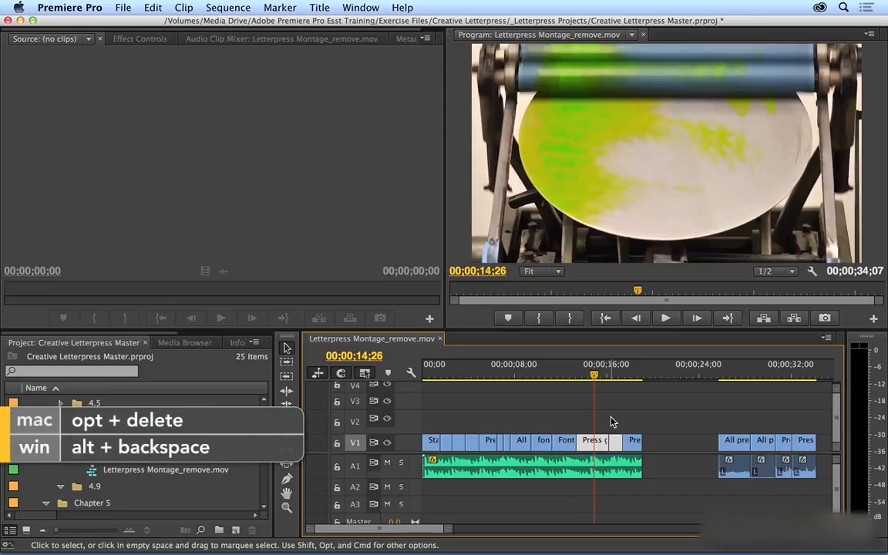
key("alt+BackSpace")
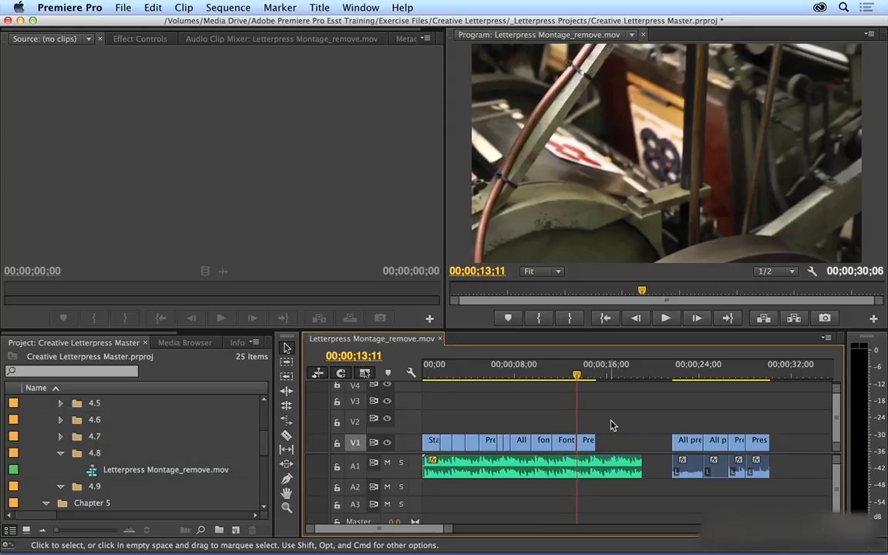
key("super+z")
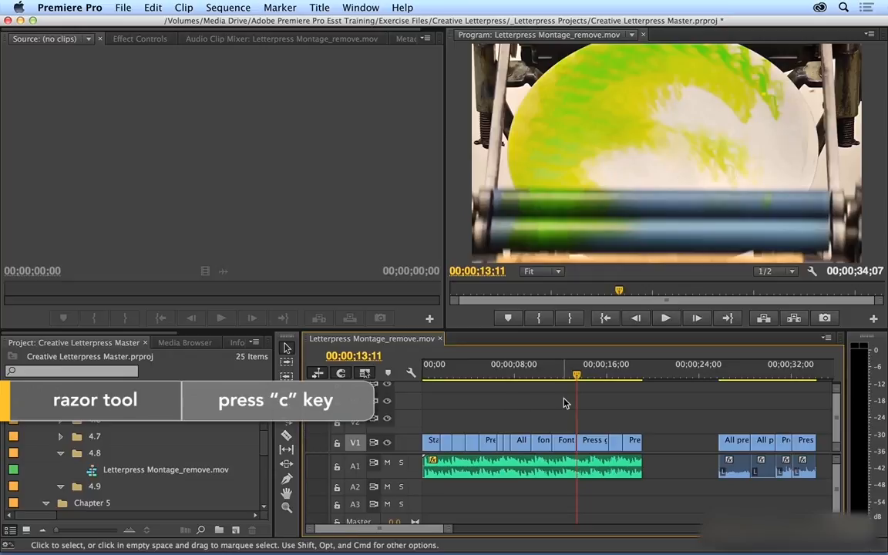
Step: Split the green ink clip on V1 at 00;00;15;01 with the Razor tool, select its second piece, and undo the cut
key("c")
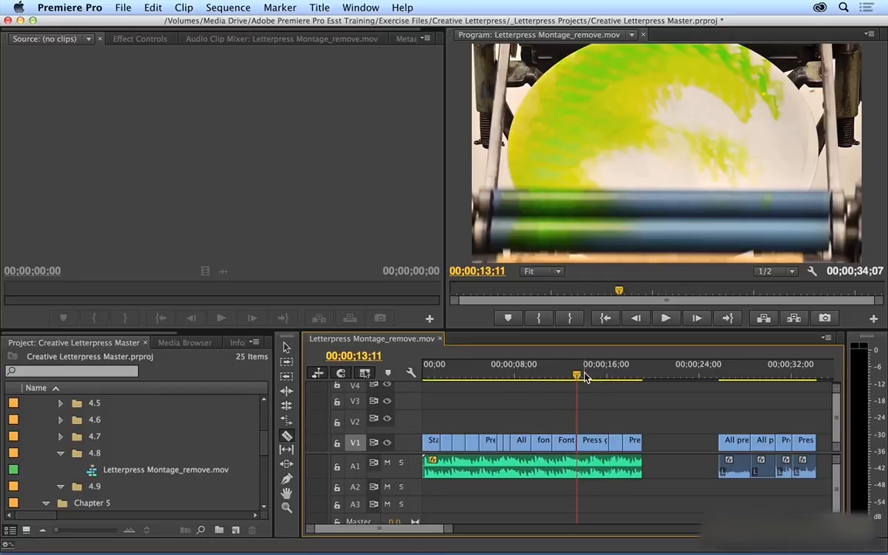
left_click_drag(584, 377, 596, 377)
left_click(596, 440)
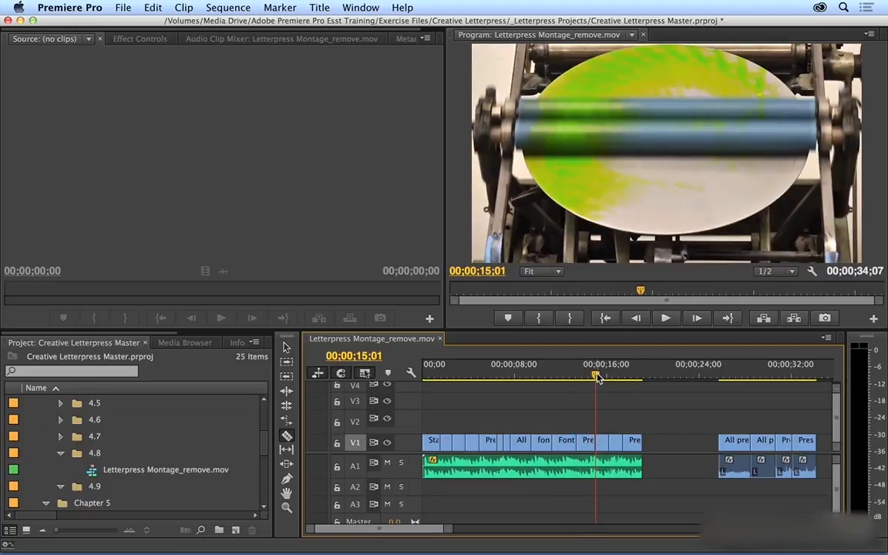
left_click_drag(597, 377, 602, 377)
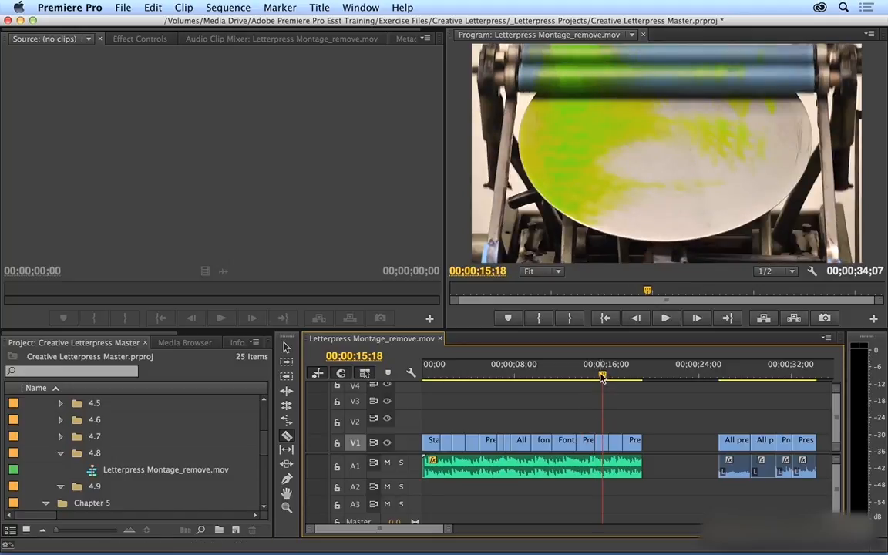
left_click(287, 347)
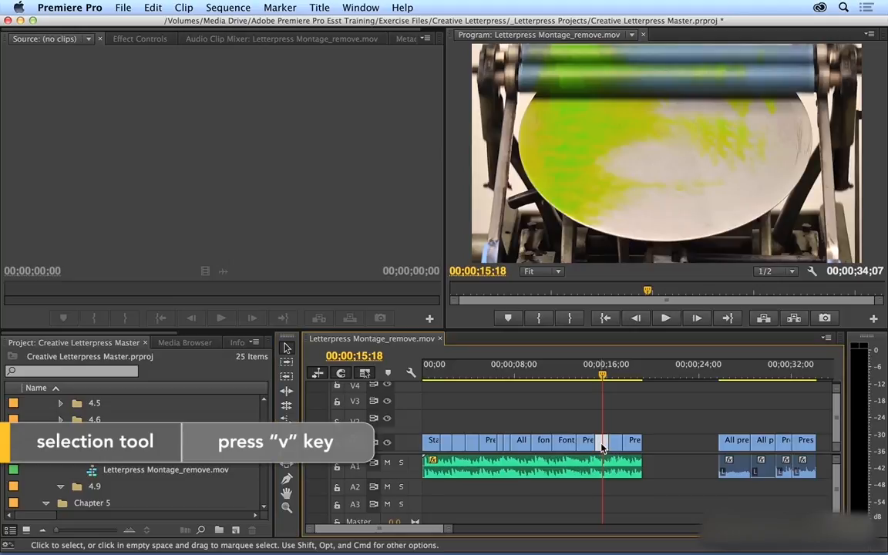
left_click_drag(601, 440, 601, 443)
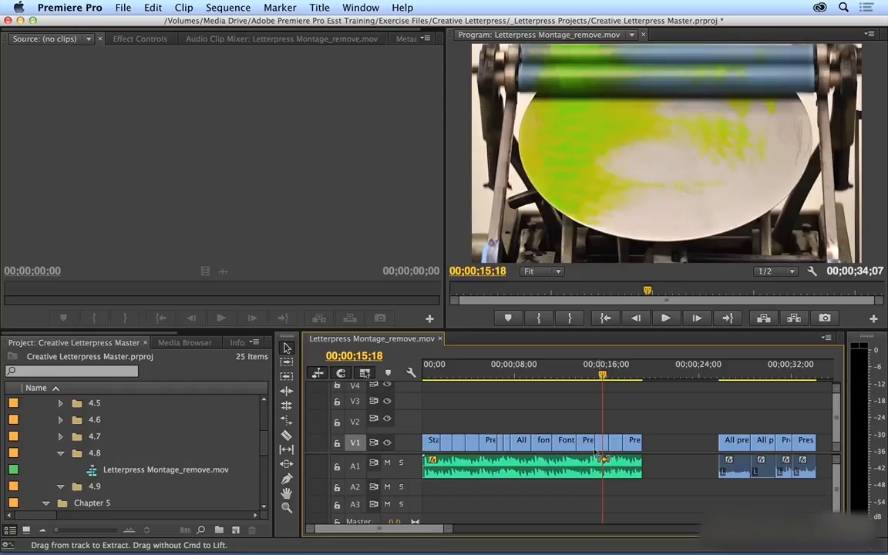
key("super+z")
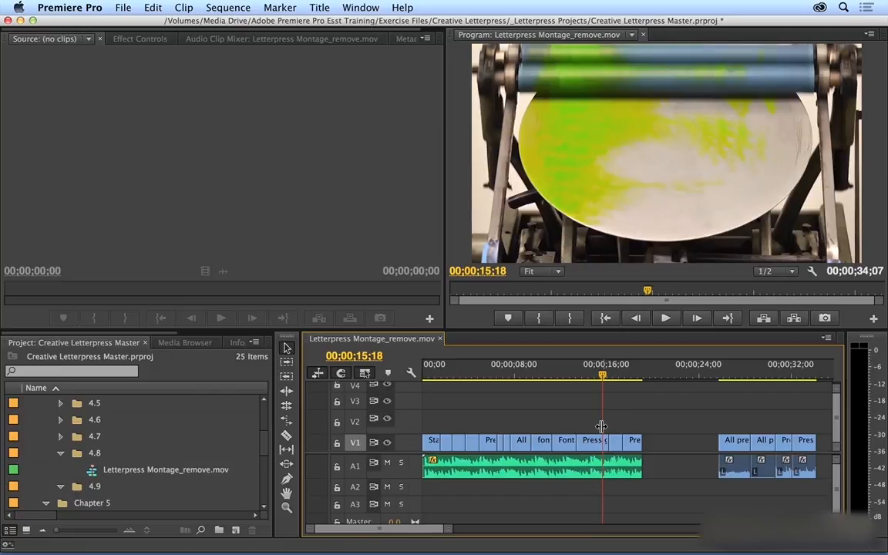
Step: Razor all tracks at 00;00;15;18 through the green ink clip and the music, undo the cut, and return to the Selection tool
key("c")
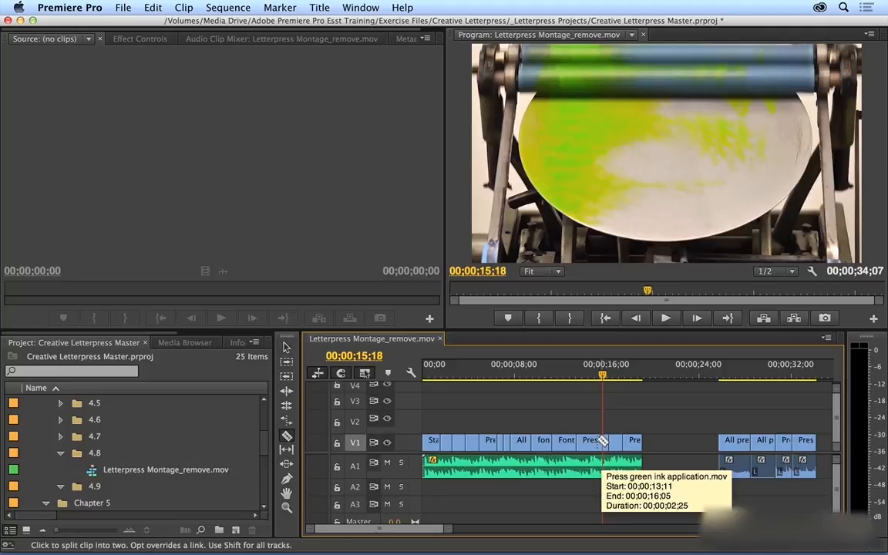
key("shift")
key("shift")
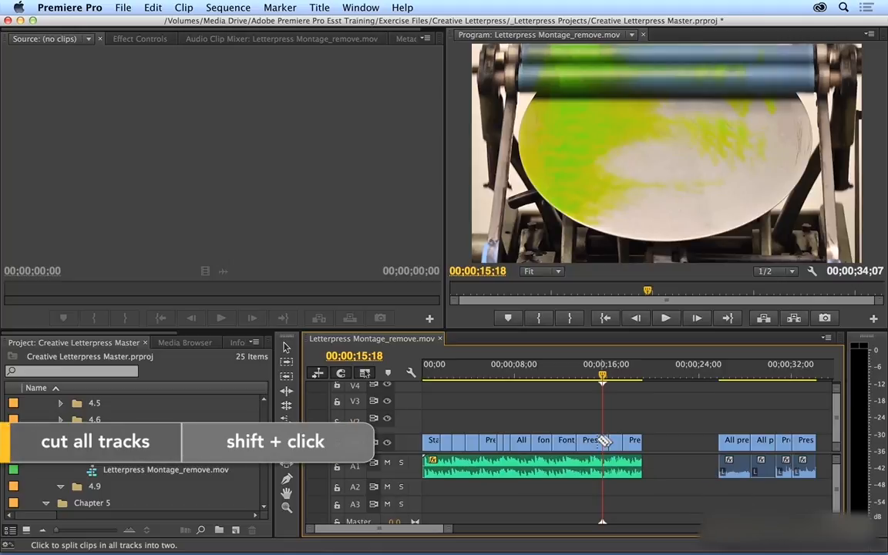
left_click(603, 441, "shift")
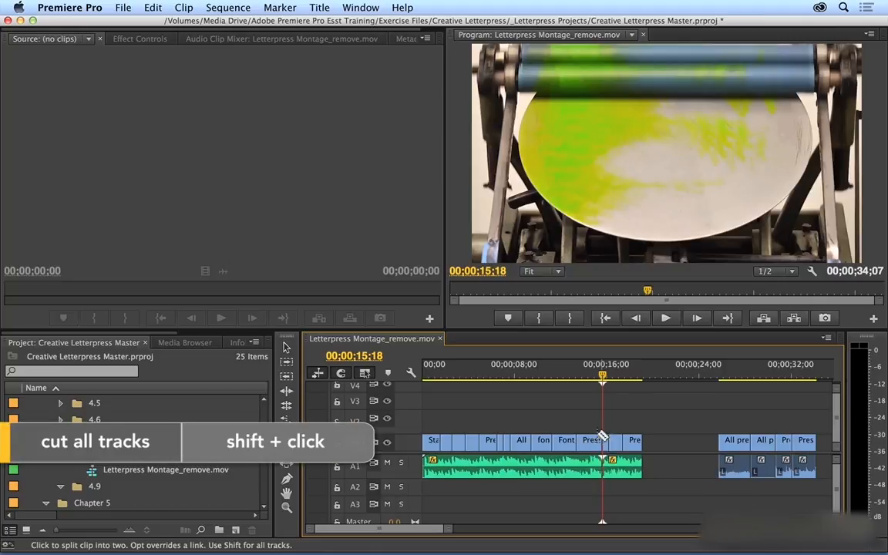
left_click(588, 373)
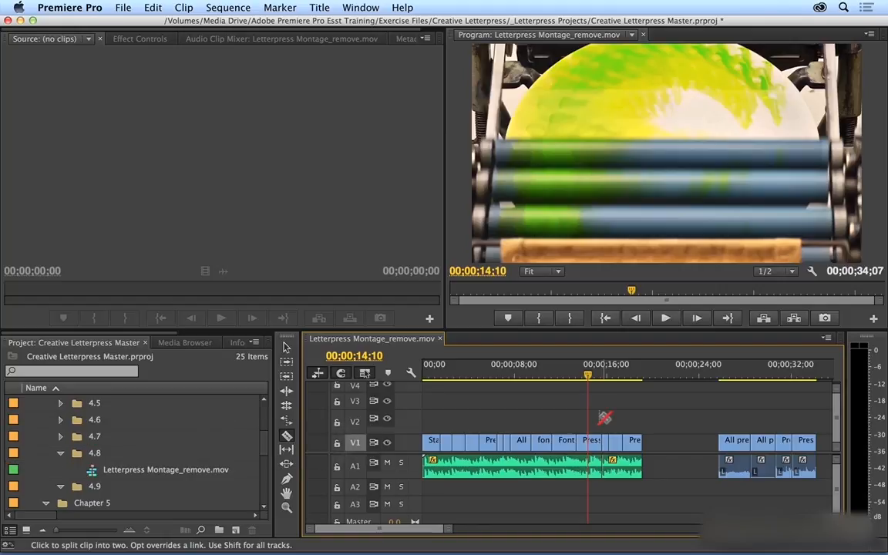
key("super+z")
key("v")
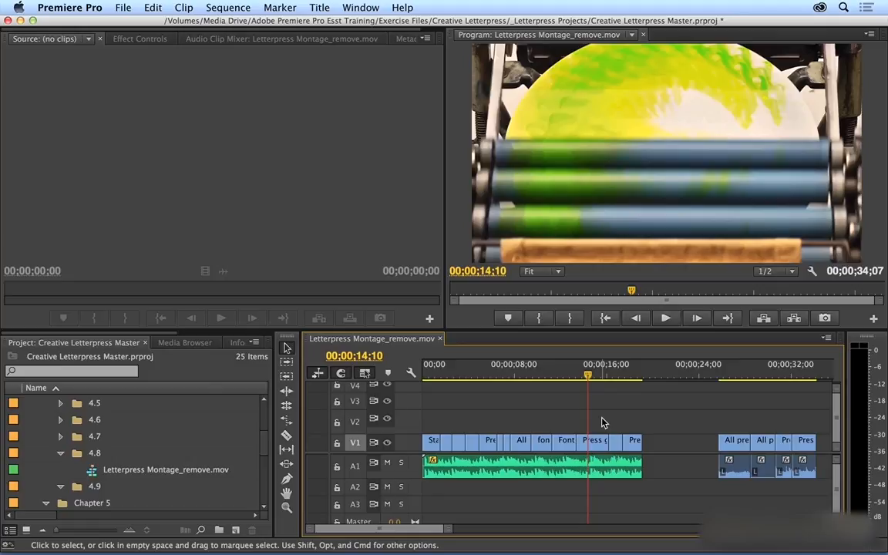
Step: Play the separate group of press clips at the end of the sequence and park the playhead at 00;00;29;13
scroll(603, 422, "down", 3)
left_click(652, 377)
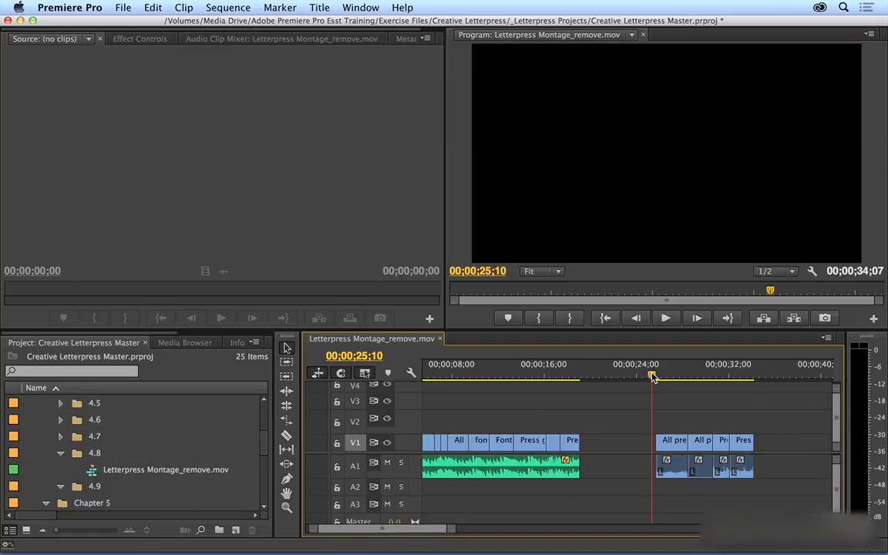
key("space")
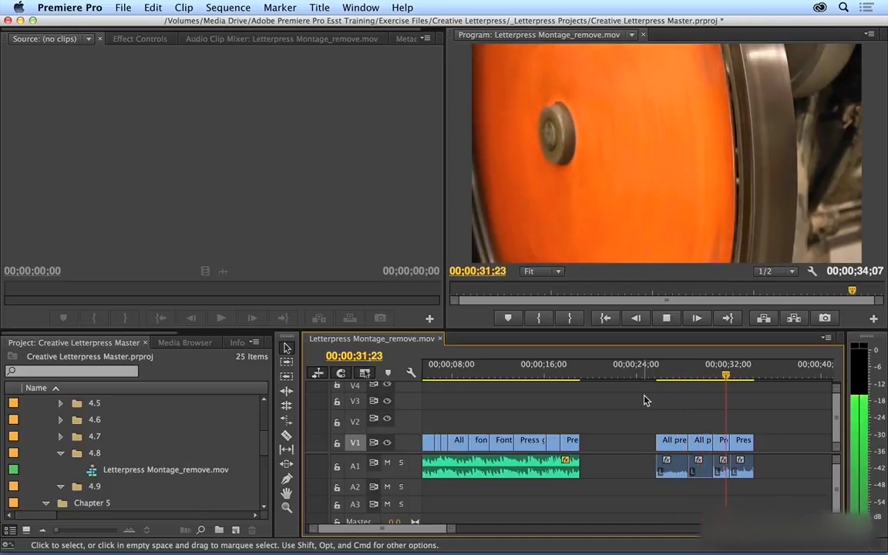
key("space")
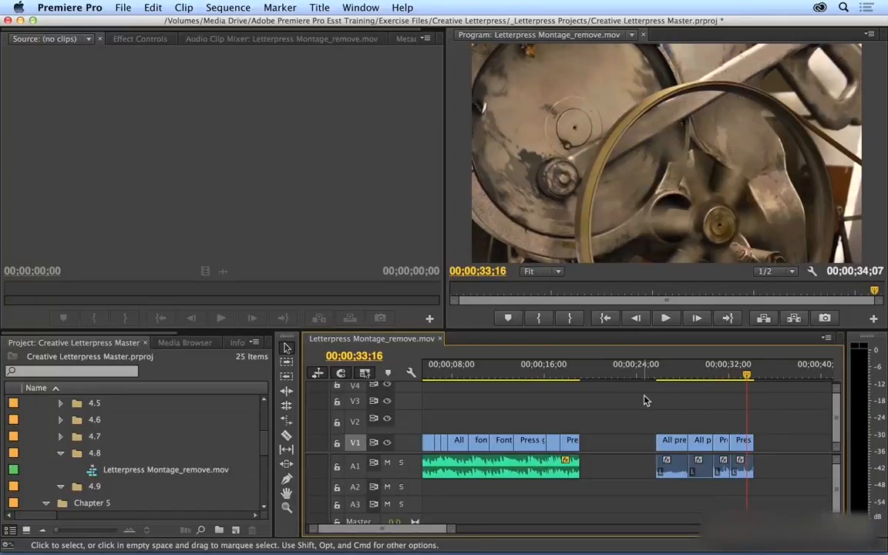
left_click(699, 373)
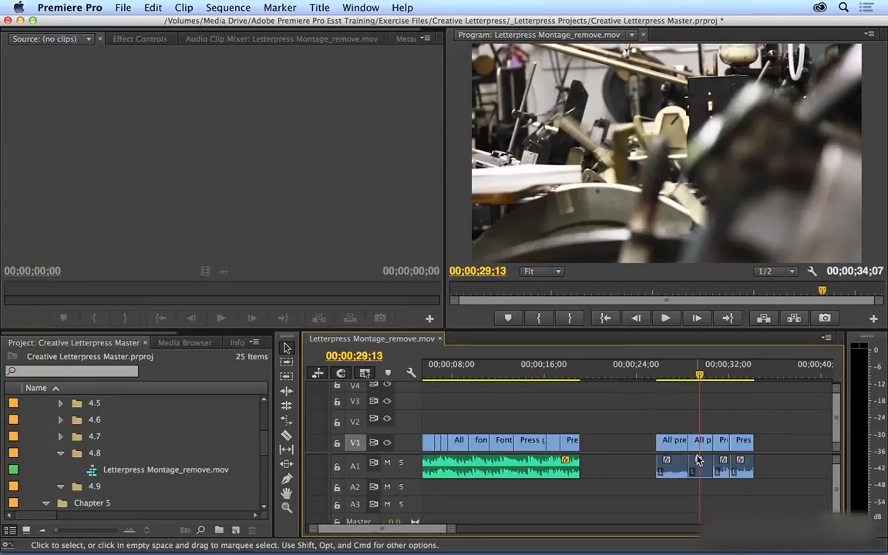
Step: Examine how video and audio select together on the All presses working LS and side clips, and clear the selection
left_click(699, 465)
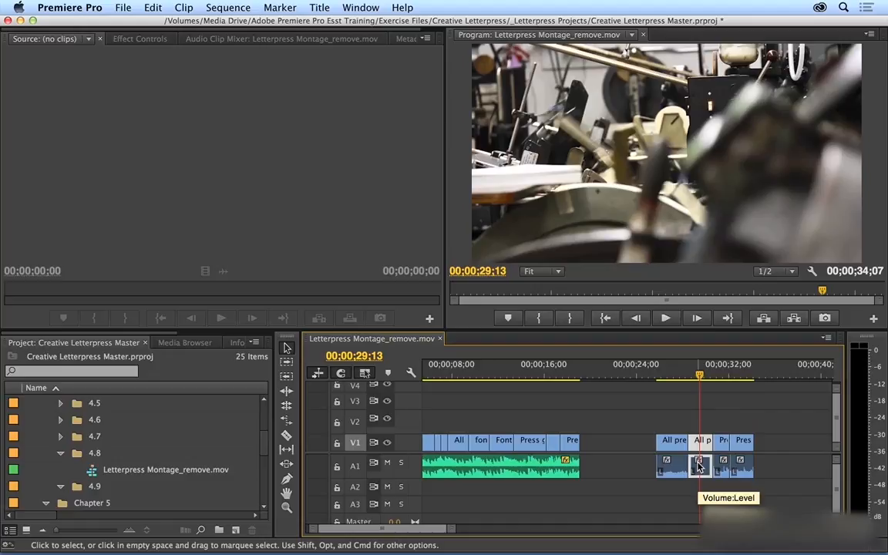
key("equal")
key("equal")
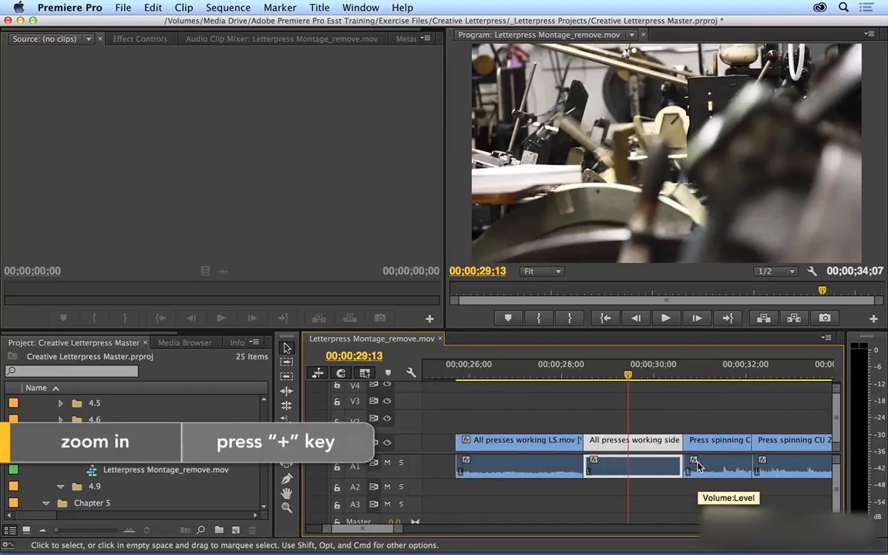
left_click(549, 444)
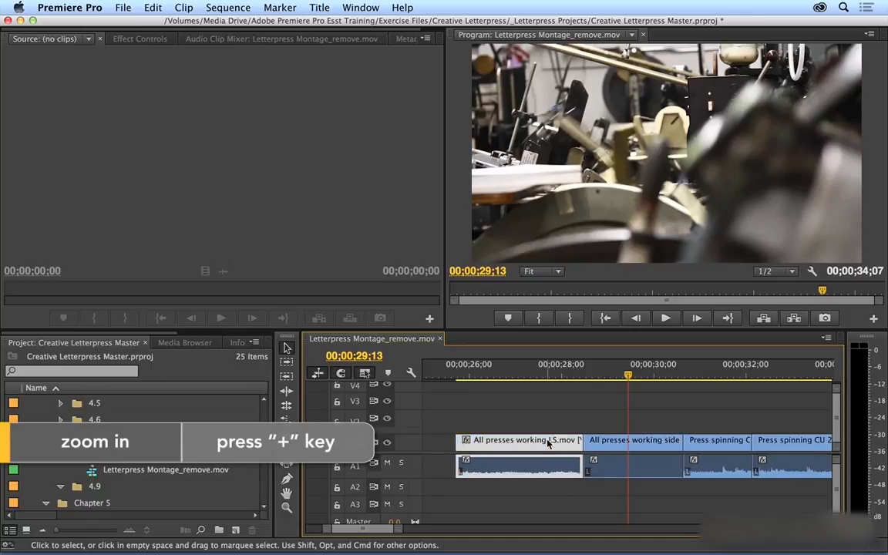
left_click(628, 443)
left_click(651, 445)
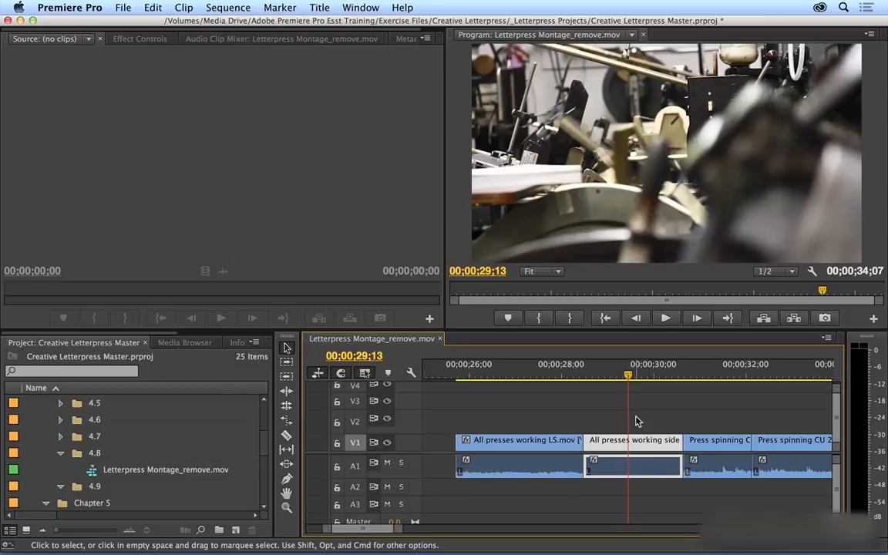
left_click(571, 404)
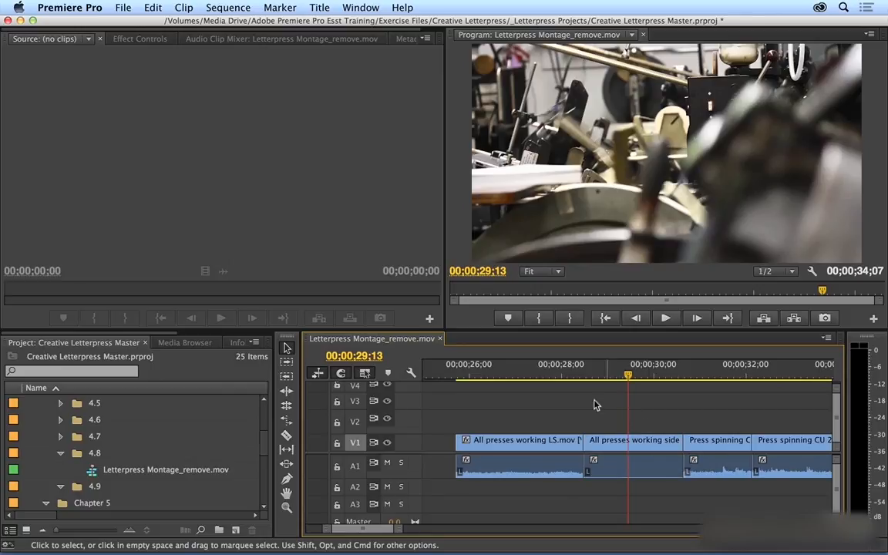
Step: Disable Linked Selection, delete only the audio of the All presses working side Rack Focus clip, and undo the deletion
left_click(367, 373)
left_click(588, 440)
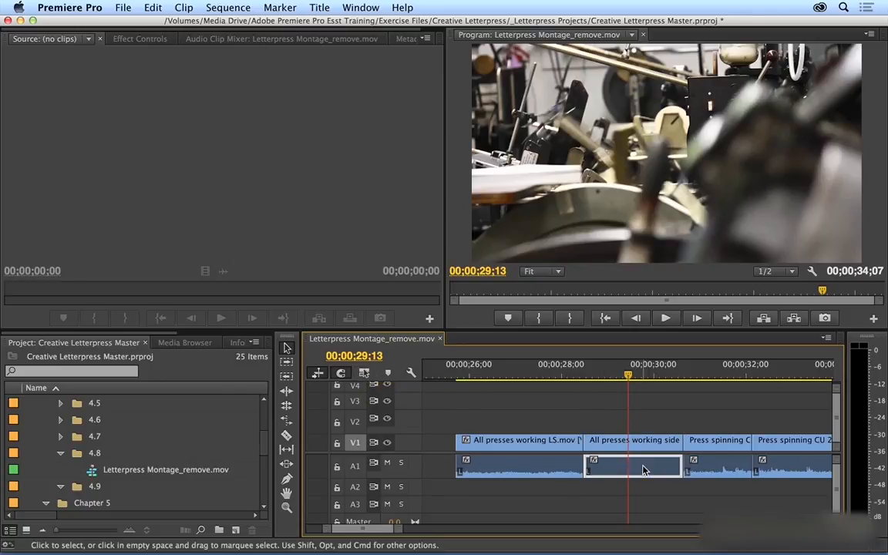
left_click(558, 466)
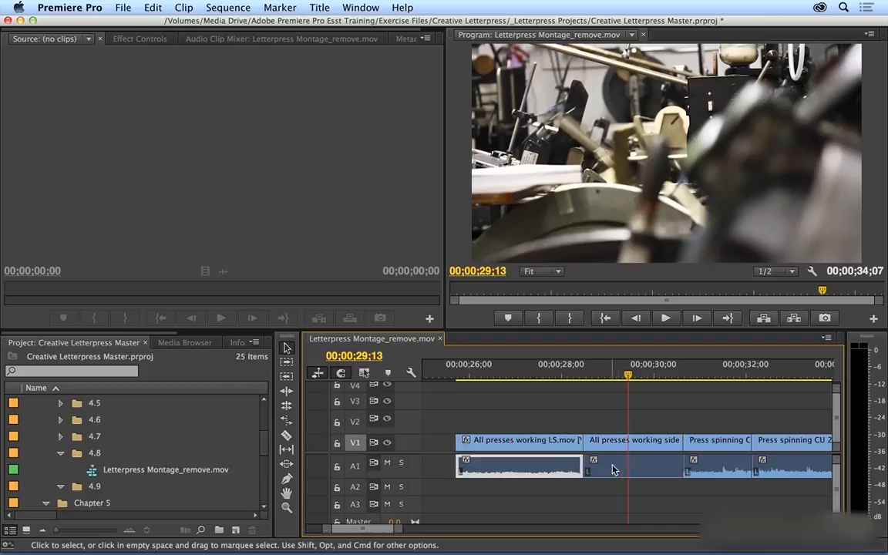
left_click(618, 467)
key("Delete")
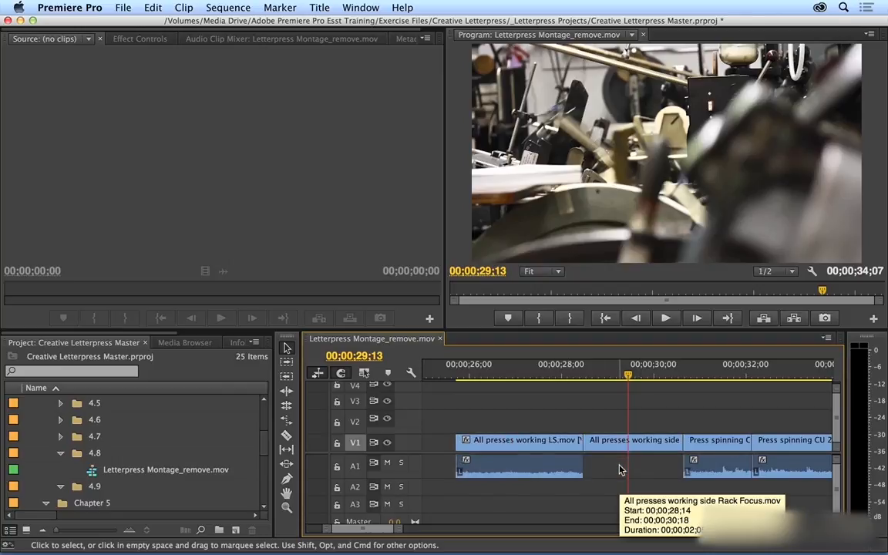
key("super+z")
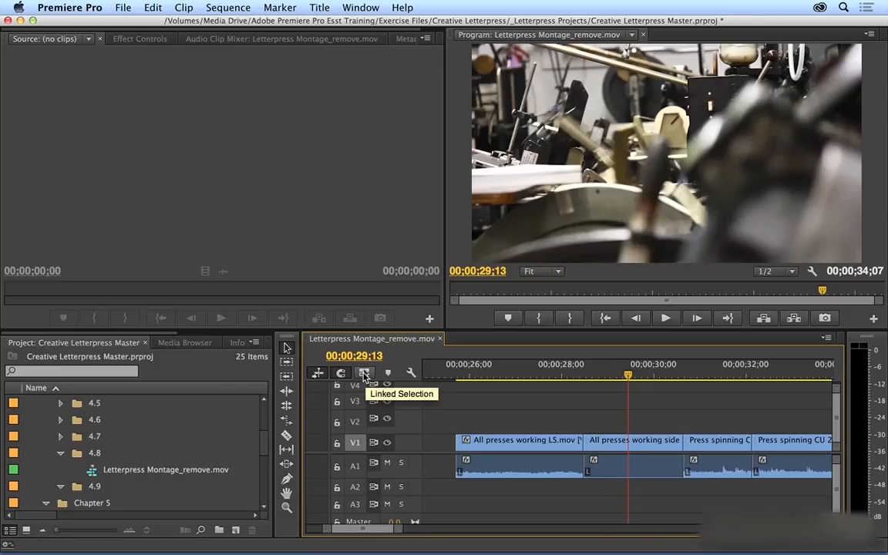
Step: Enable Linked Selection and select only the audio of the All presses working side Rack Focus clip by temporarily overriding the link
left_click(364, 375)
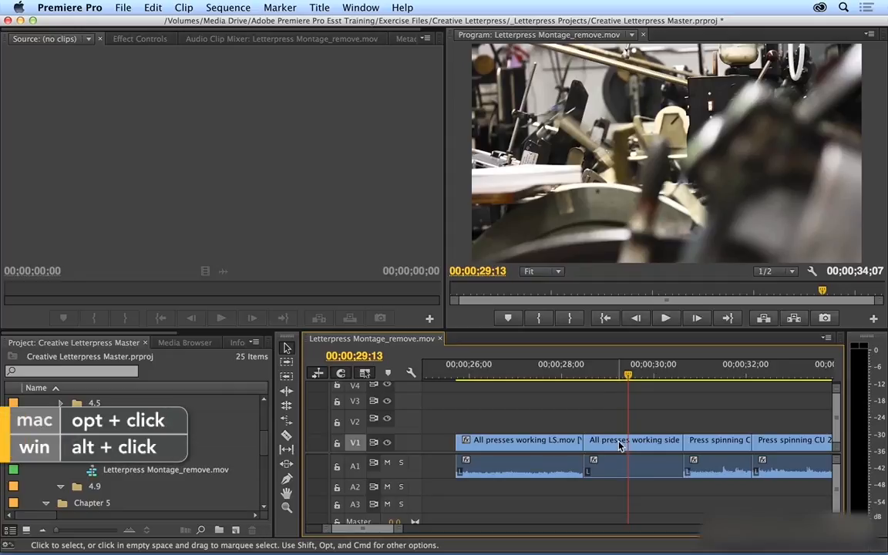
left_click(618, 467, "alt")
left_click(560, 463, "alt")
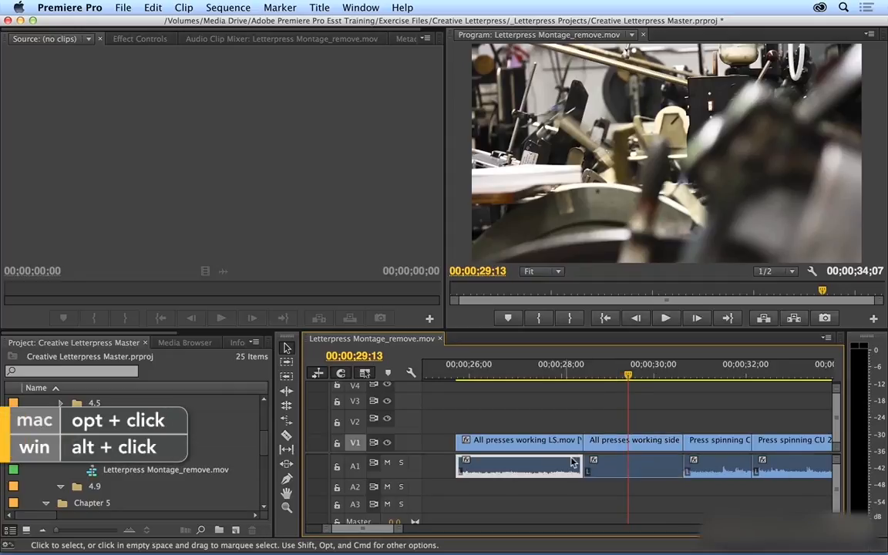
left_click(626, 461)
left_click(623, 465, "alt")
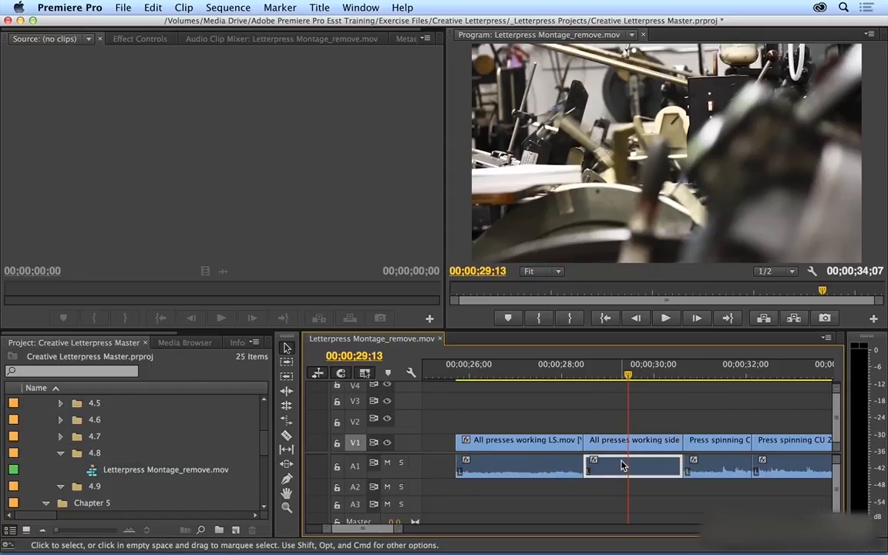
Step: Select only the audio of the All presses working side clip, overriding its link to the video, and delete it
left_click(711, 445)
left_click(635, 441)
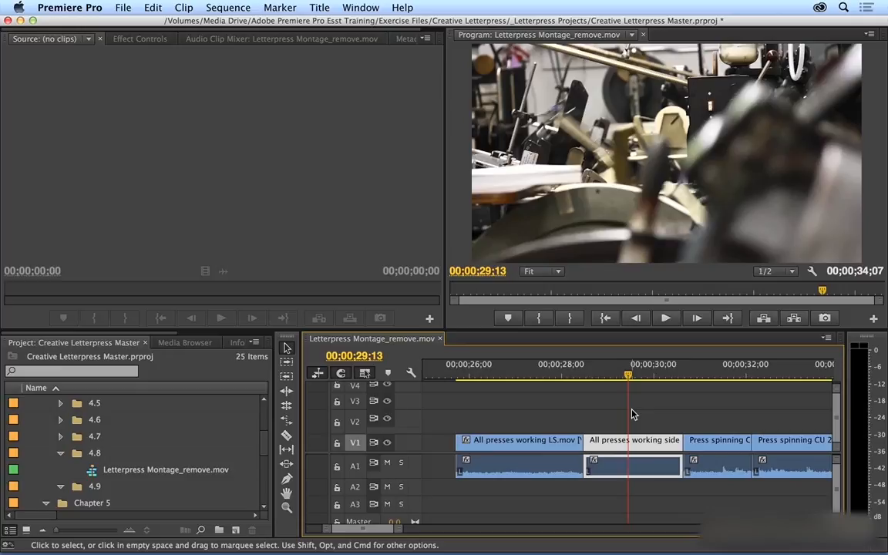
left_click(636, 415)
left_click(630, 465, "alt")
key("Delete")
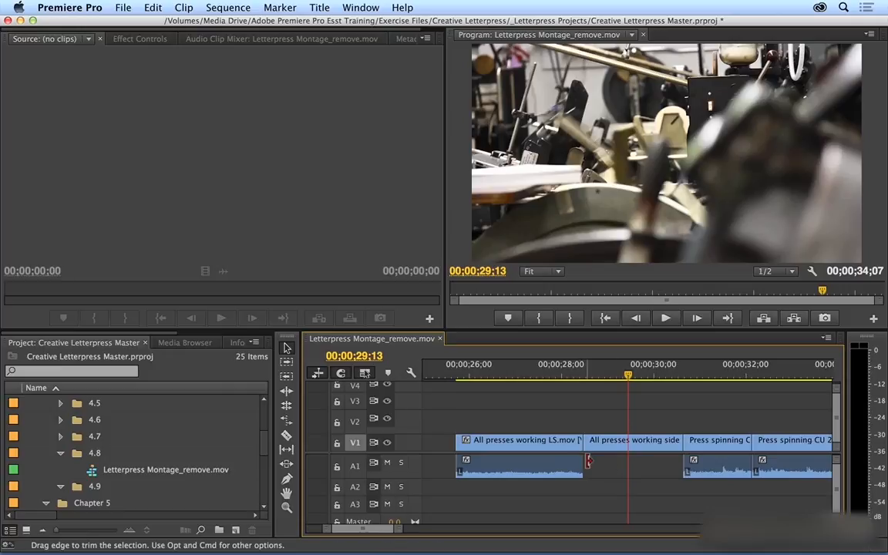
Step: Extend only the audio of All presses working LS across the A1 gap to the first Press spinning clip, and play back the result
left_click(578, 461)
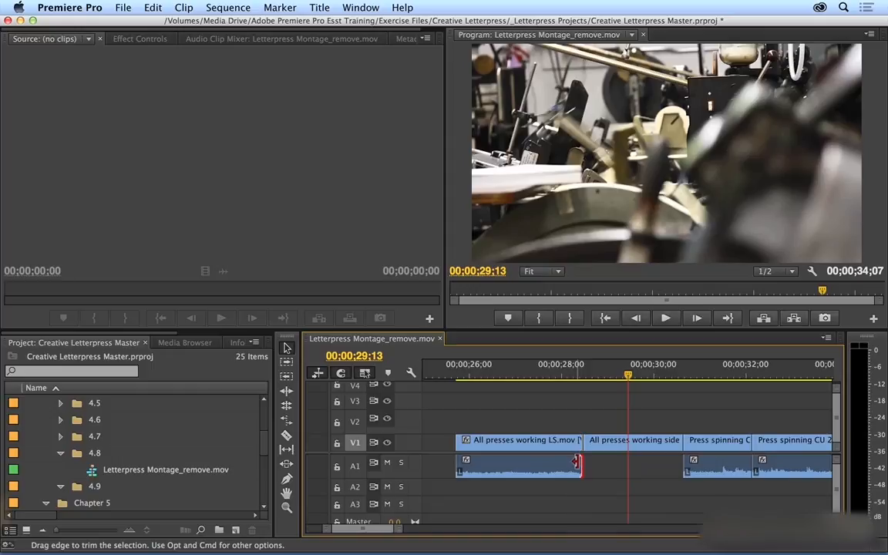
left_click_drag(580, 463, 682, 462)
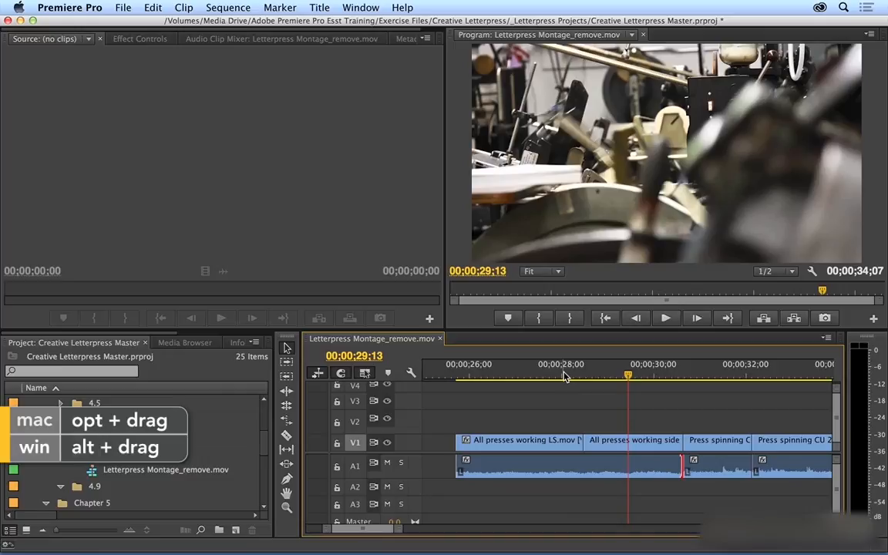
left_click(559, 376)
key("space")
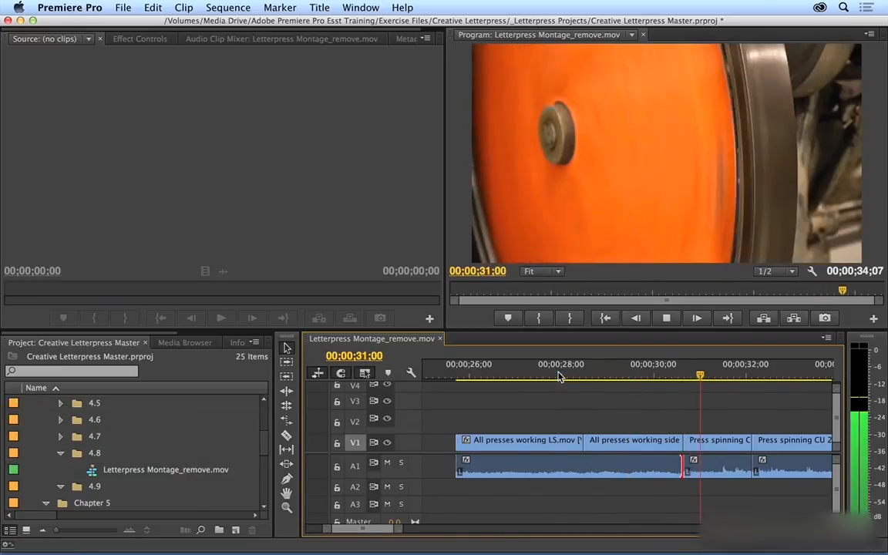
key("space")
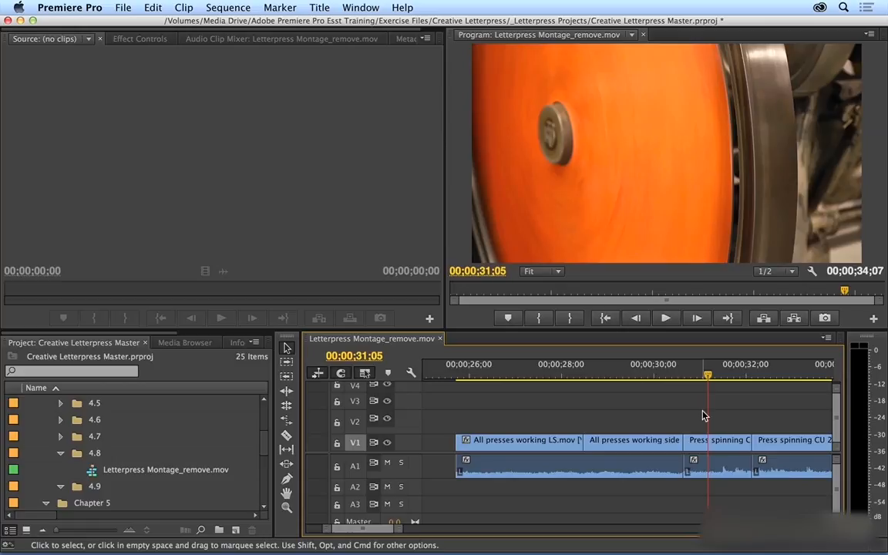
Step: Try removing the section around the cut between All presses working side and Press spinning by splitting both clips and deleting the middle pieces, and undo it
key("c")
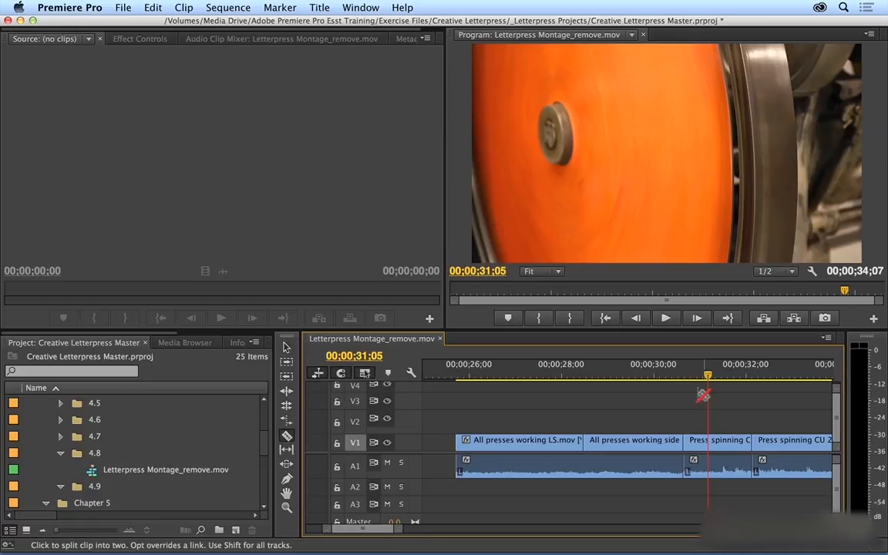
left_click(661, 441, "shift")
left_click(709, 442, "shift")
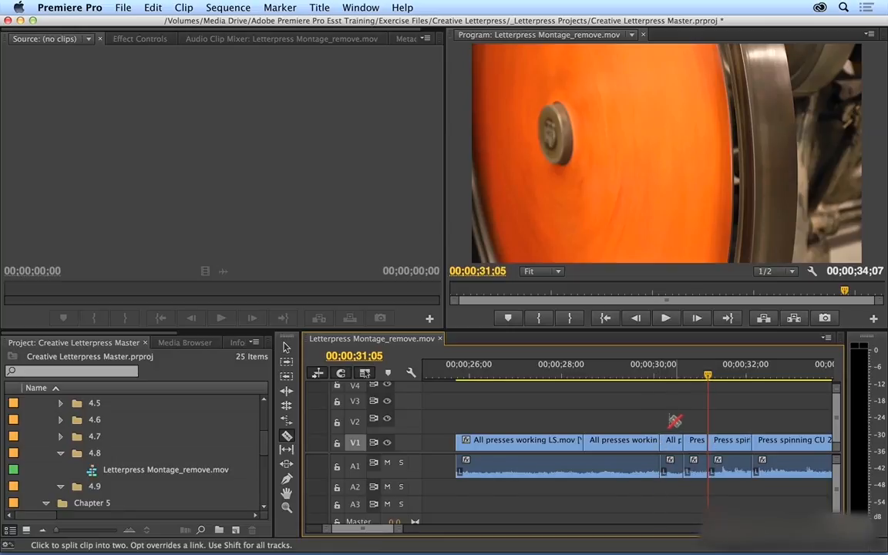
key("v")
left_click_drag(669, 415, 694, 463)
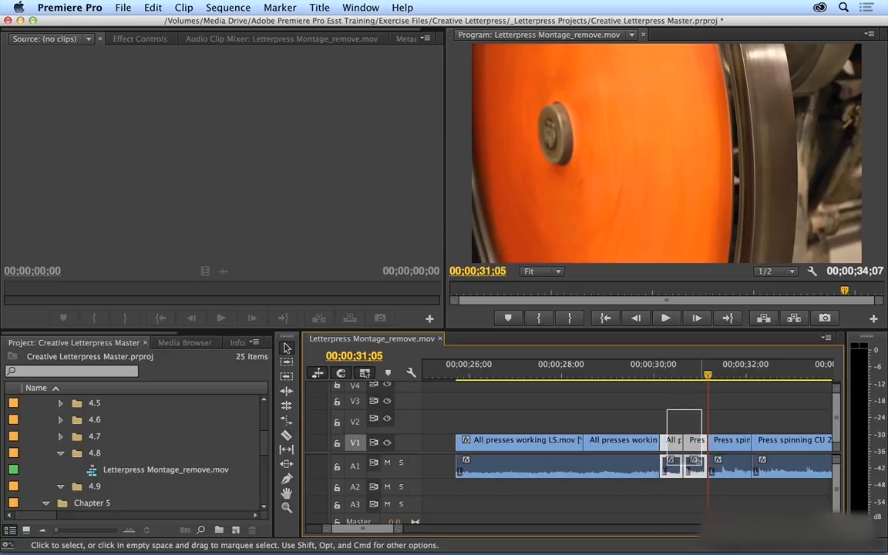
key("Delete")
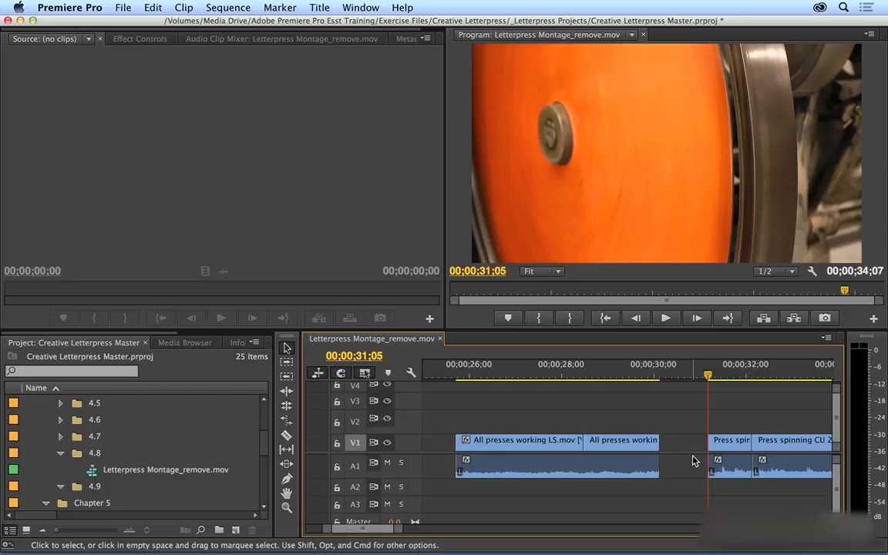
key("super+z")
key("super+z")
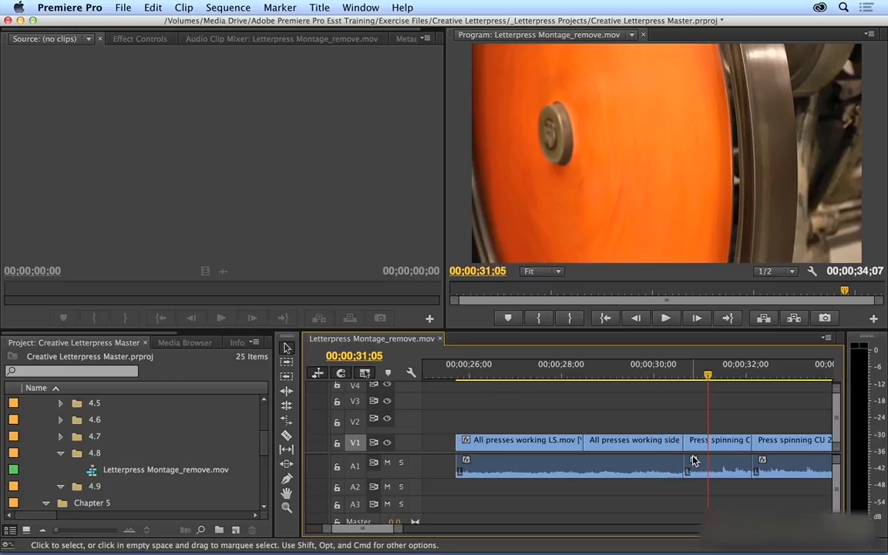
Step: Mark an In point at 00;00;29;27 and an Out point at 00;00;31;08 around the start of the first Press spinning clip
left_click(650, 372)
key("i")
left_click(712, 376)
key("o")
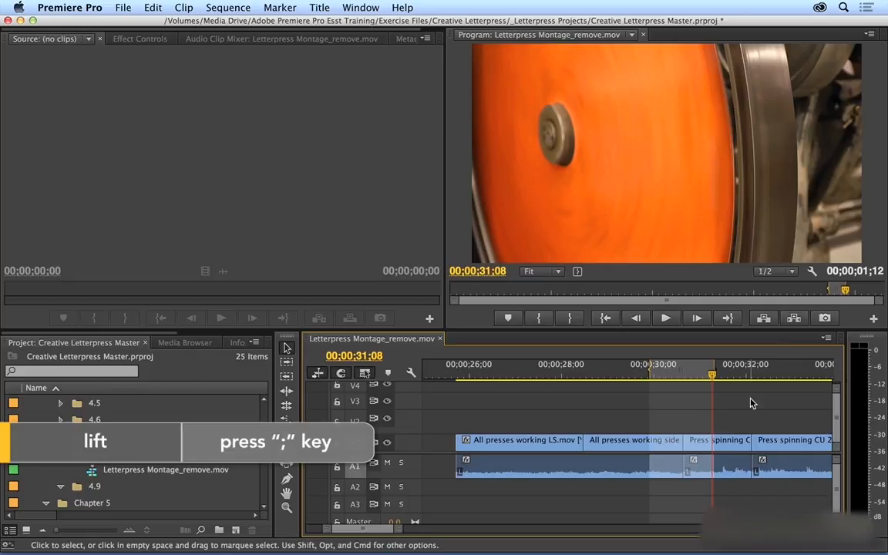
Step: Lift the marked range from both V1 and A1 and again from V1 only with A1 untargeted, undoing each lift
key(";")
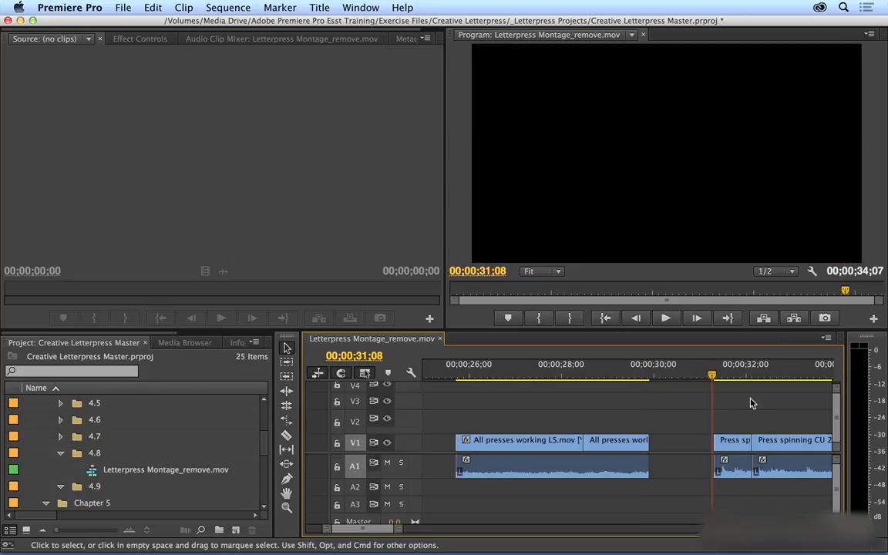
key("ctrl+z")
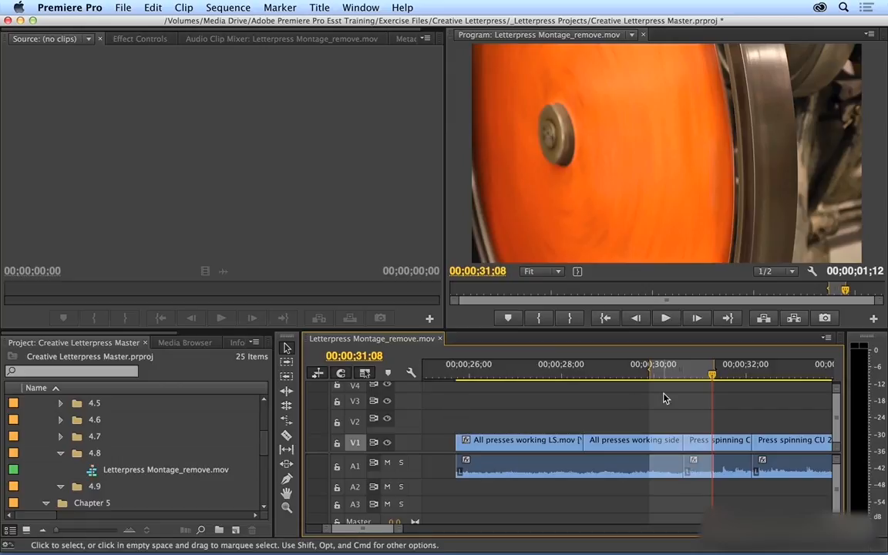
key(";")
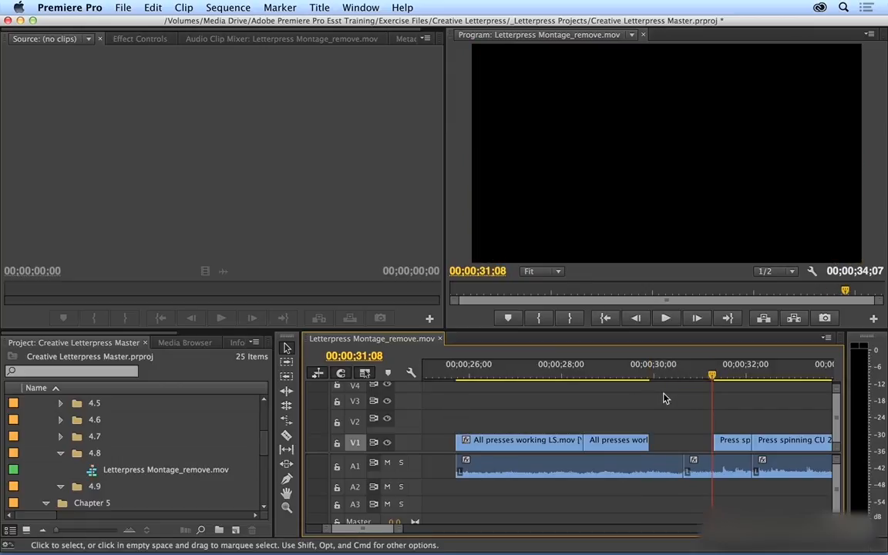
key("super+z")
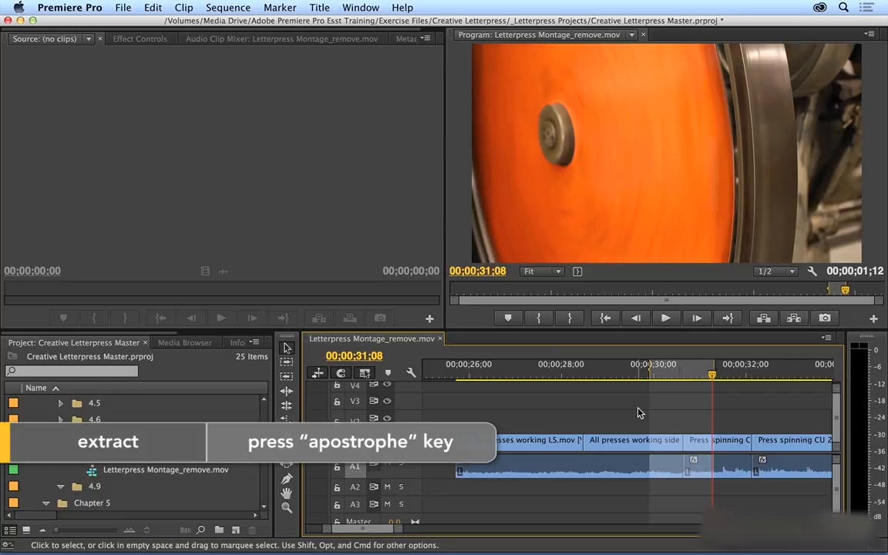
Step: Extract the marked range from V1 and A1 so that the following clips close the gap
key("apostrophe")
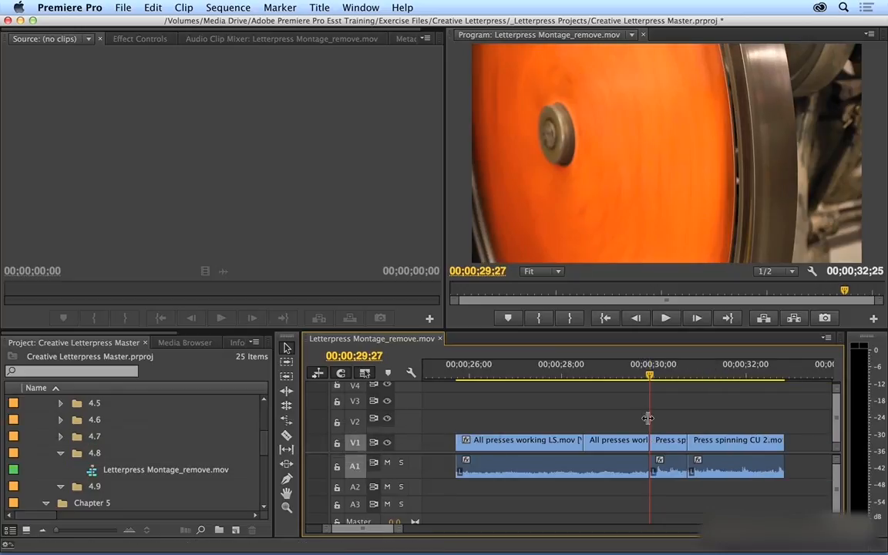
Step: Mark an In point at 00;00;16;29 and an Out point at 00;00;17;24 over the last two Press working clips
scroll(643, 426, "up", 10)
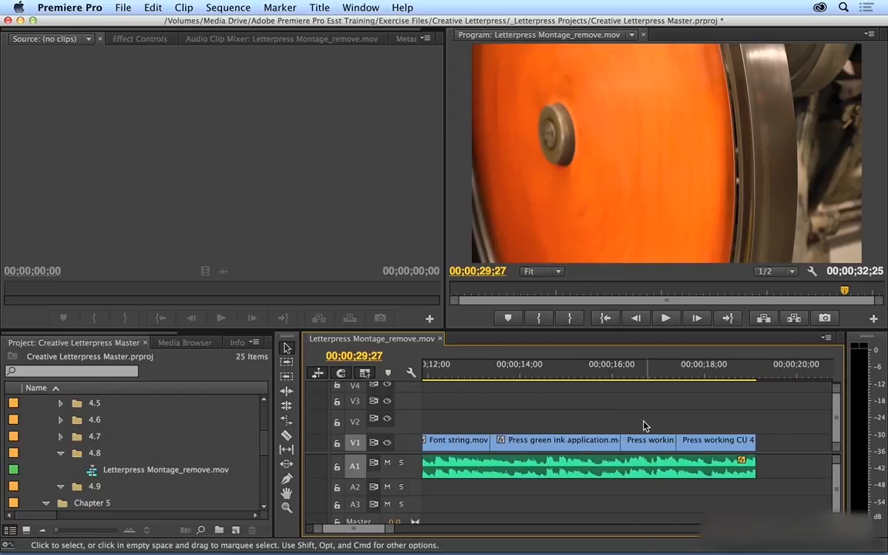
left_click(657, 376)
key("i")
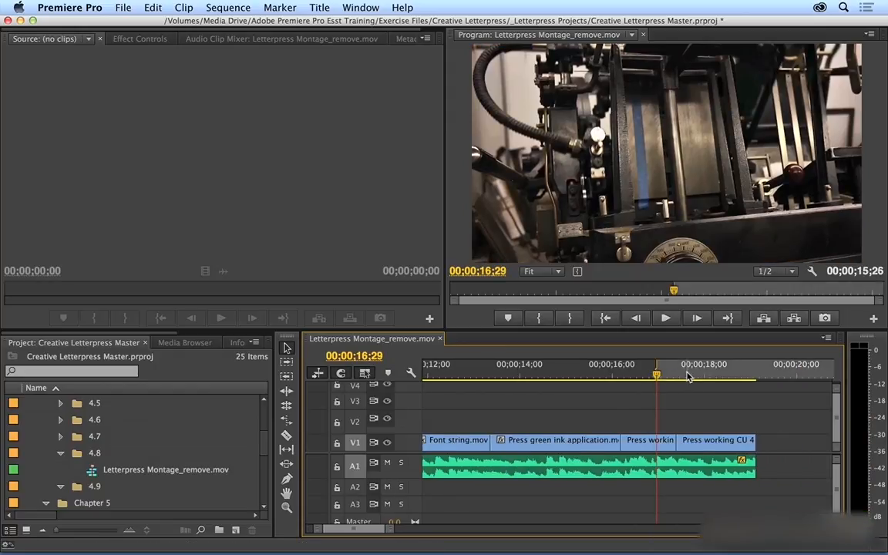
left_click(695, 375)
key("o")
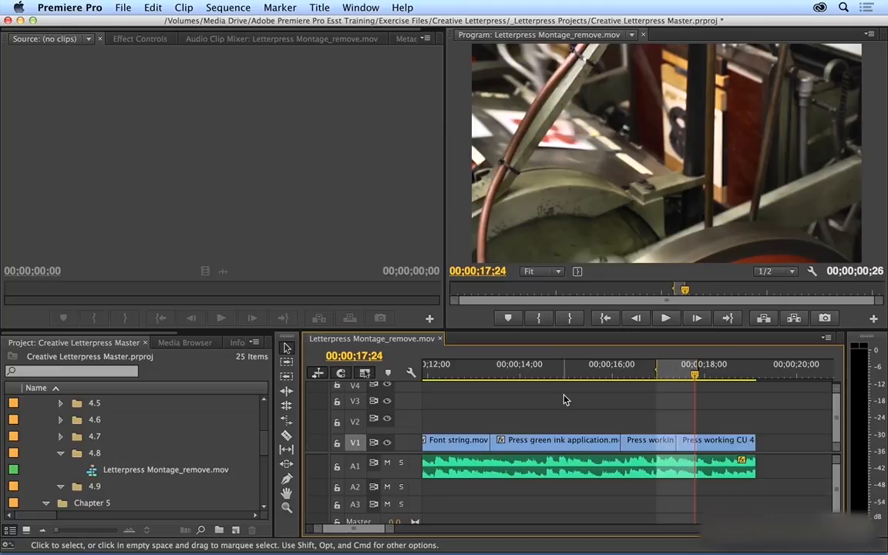
Step: Extract the marked range with only V1 targeted and sync lock enabled on both tracks, and undo the extraction
key("apostrophe")
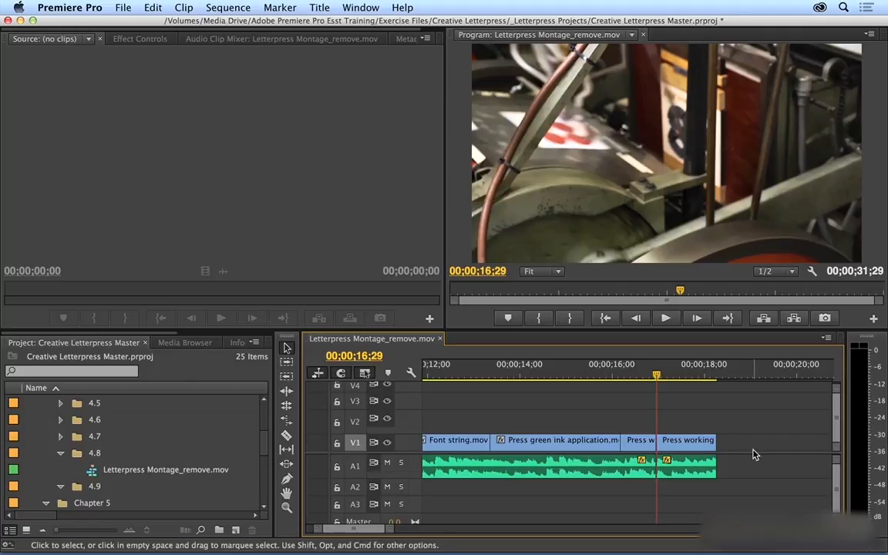
key("super+z")
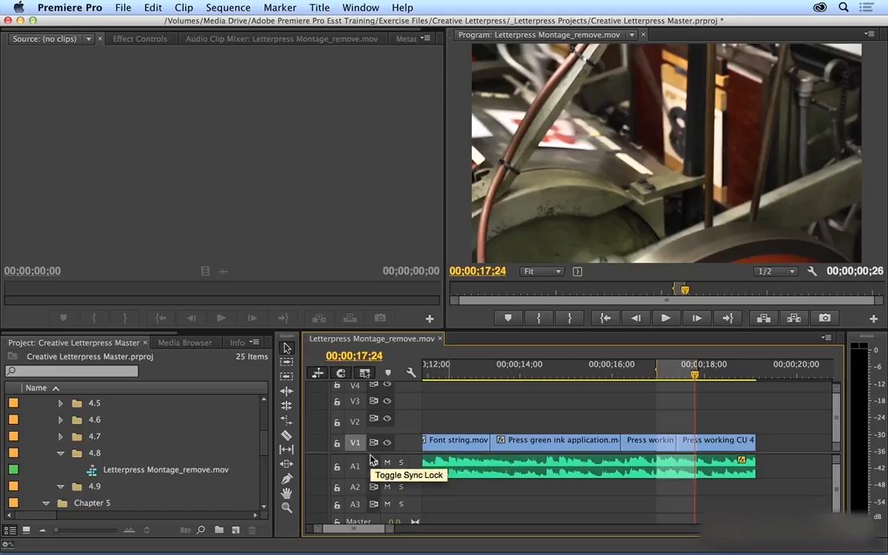
Step: Turn off sync lock for tracks V1 and A1
left_click(373, 444)
left_click(374, 463)
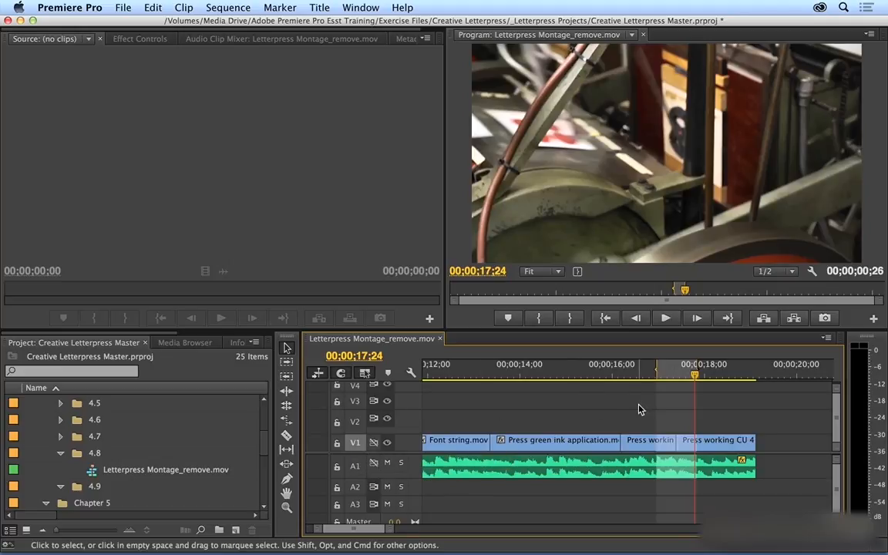
Step: Extract the marked range from V1 with sync lock off, inspect the sync offsets on the later press clips, and undo the extraction
key("apostrophe")
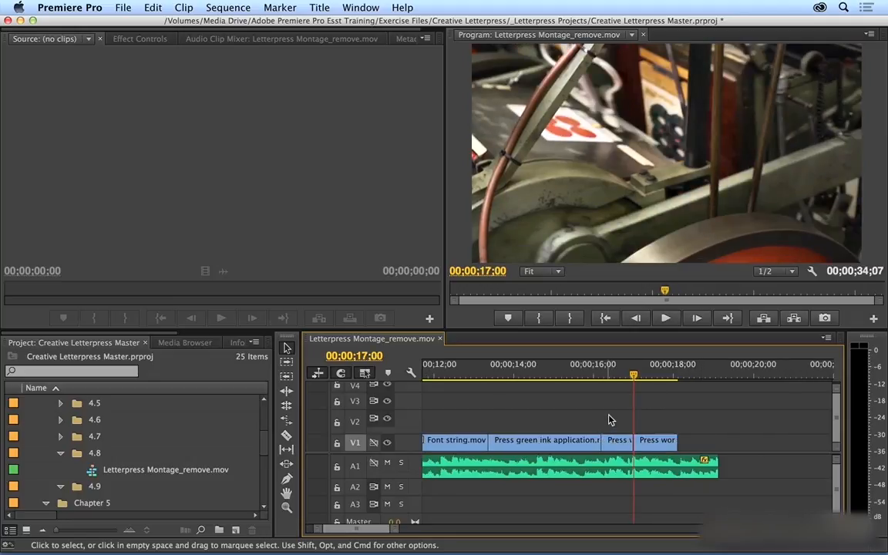
scroll(609, 418, "right", 10)
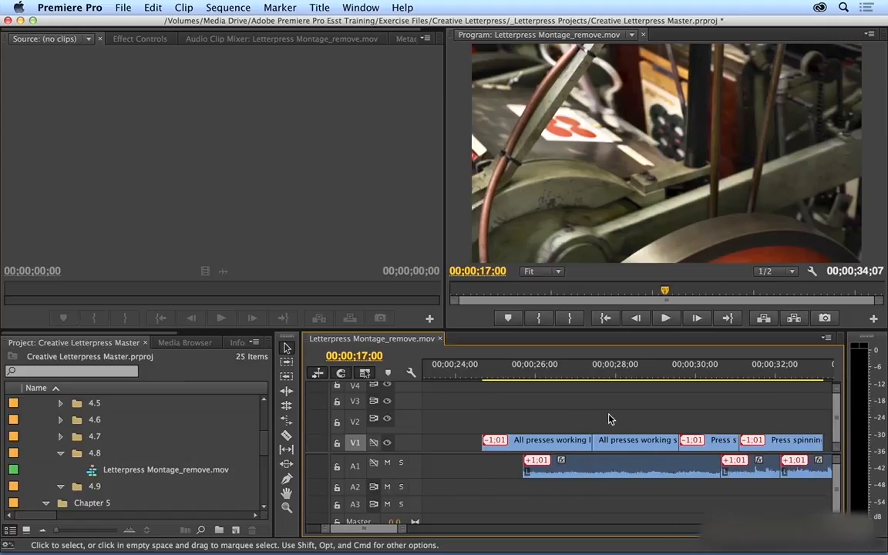
scroll(609, 418, "left", 10)
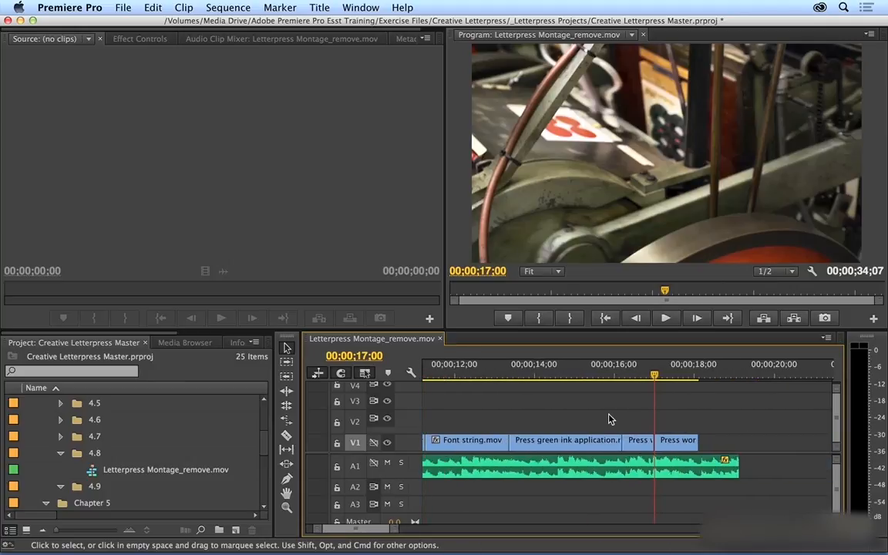
scroll(609, 419, "left", 1)
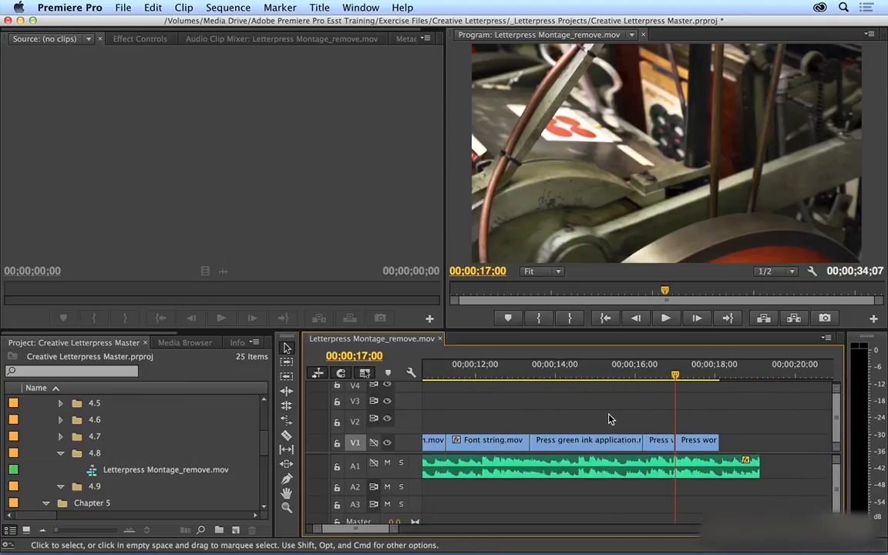
key("super+z")
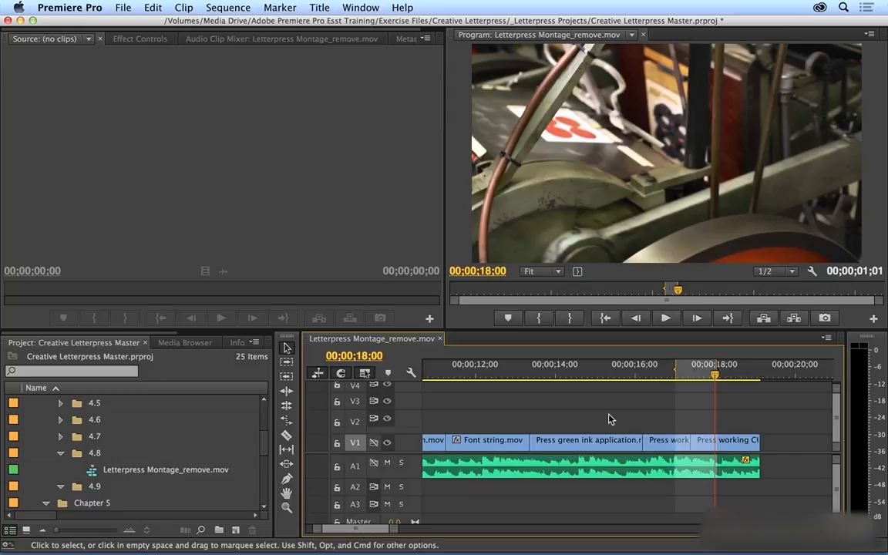